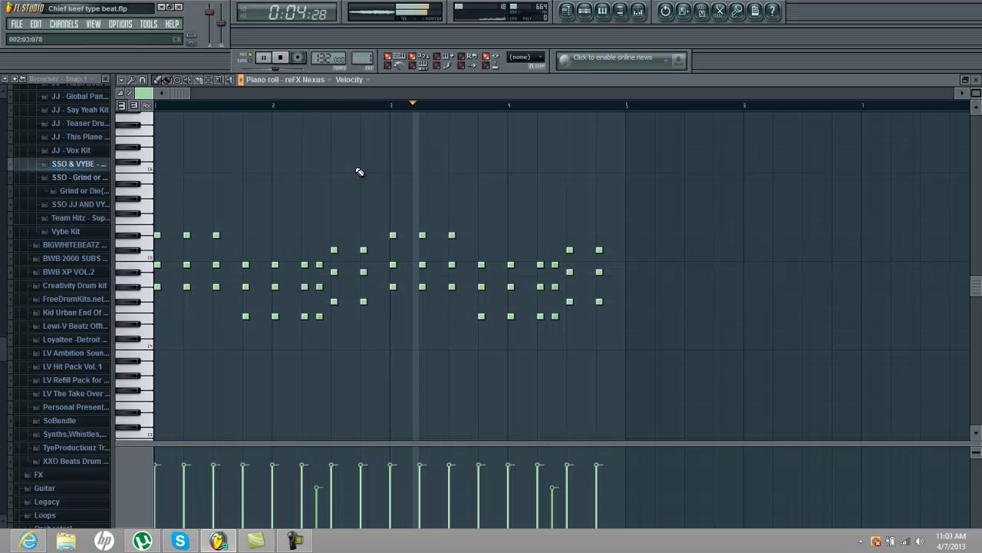
Step: Stop playback of the reFX Nexus melody, leave its notes and show the Purity instrument used in pattern 3
{"action": "key", "text": "space"}
{"action": "left_click", "coordinate": [977, 80]}
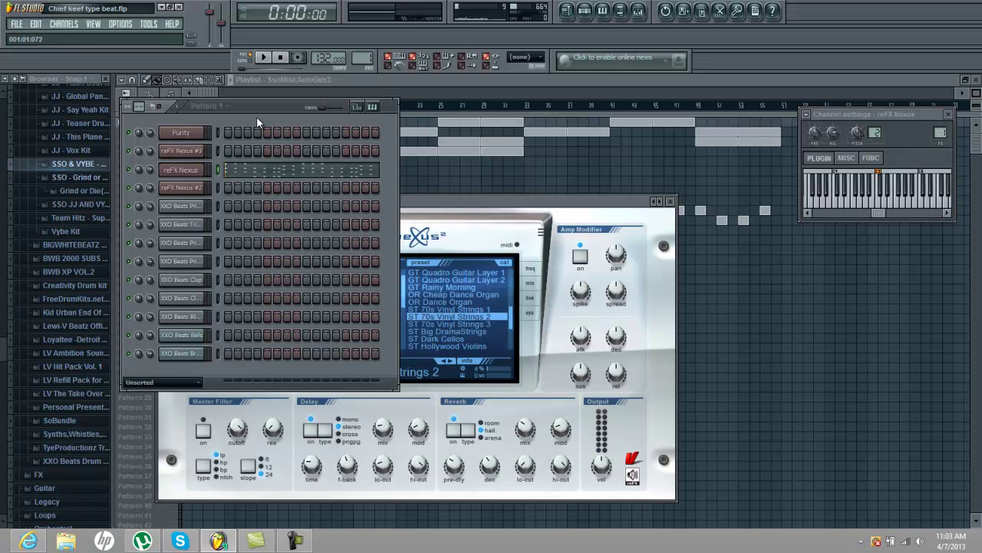
{"action": "key", "text": "Right"}
{"action": "key", "text": "Right"}
{"action": "left_click", "coordinate": [178, 133]}
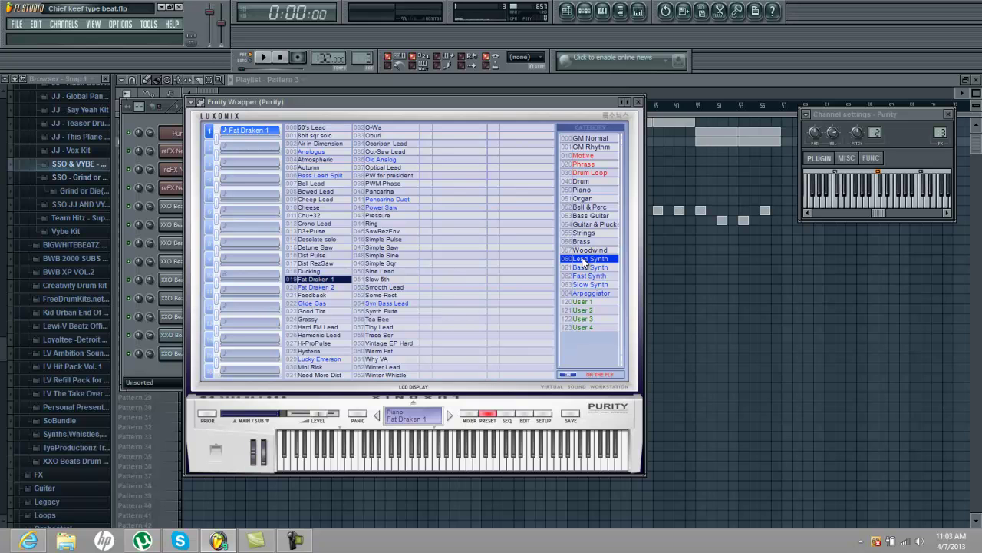
Step: Play the Purity melody of pattern 3 in the piano roll, stop it and return to the pattern's channels
{"action": "left_click", "coordinate": [165, 134]}
{"action": "left_click", "coordinate": [231, 136]}
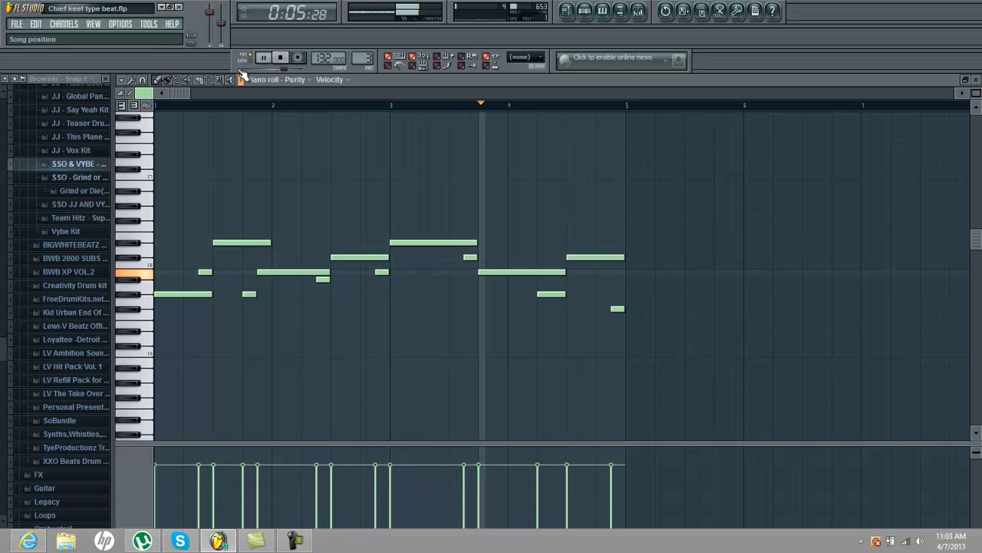
{"action": "key", "text": "space"}
{"action": "key", "text": "Escape"}
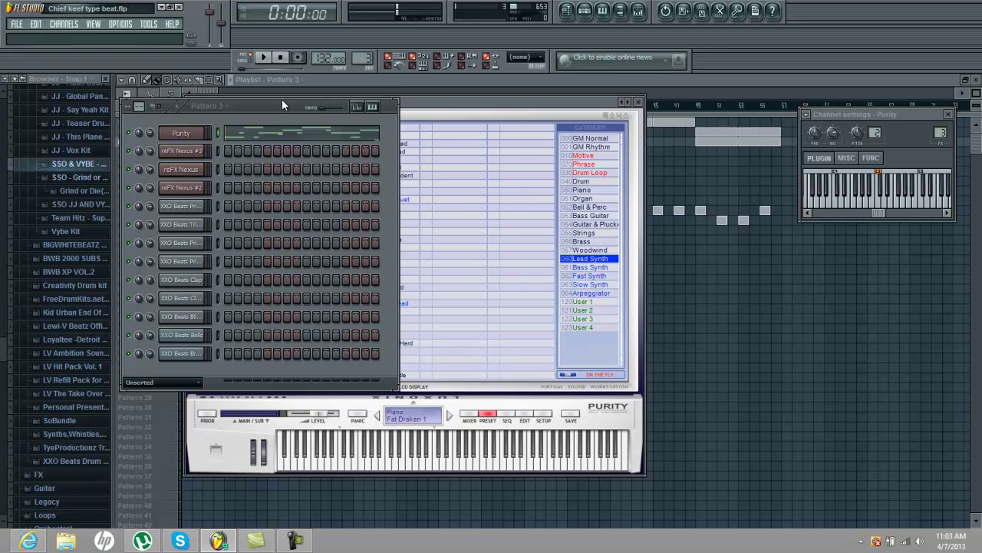
Step: Show the reFX Nexus #3 instrument of pattern 4 and play its chord notes in the piano roll
{"action": "key", "text": "KP_Add"}
{"action": "left_click", "coordinate": [175, 151]}
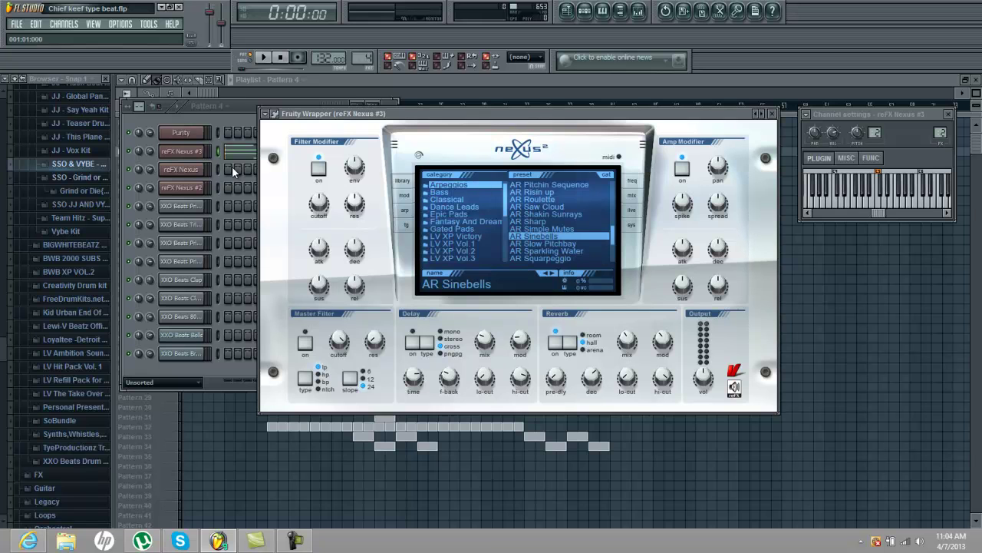
{"action": "left_click", "coordinate": [253, 151]}
{"action": "key", "text": "space"}
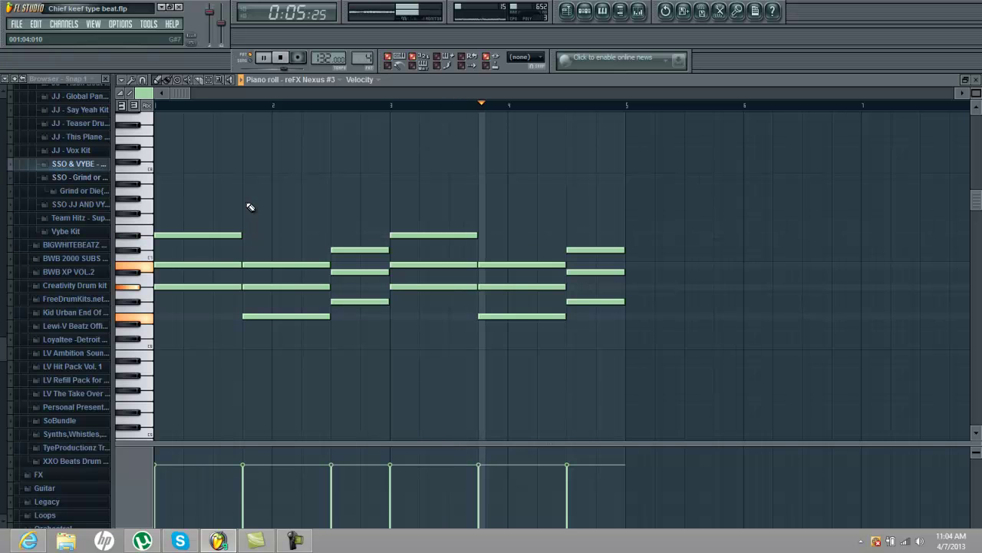
{"action": "key", "text": "space"}
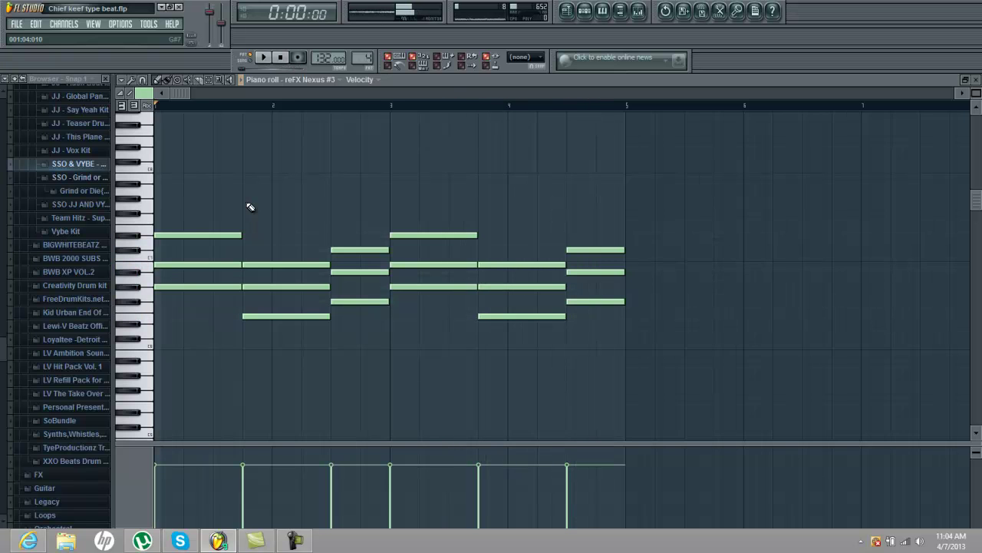
{"action": "key", "text": "Escape"}
{"action": "left_click", "coordinate": [277, 106]}
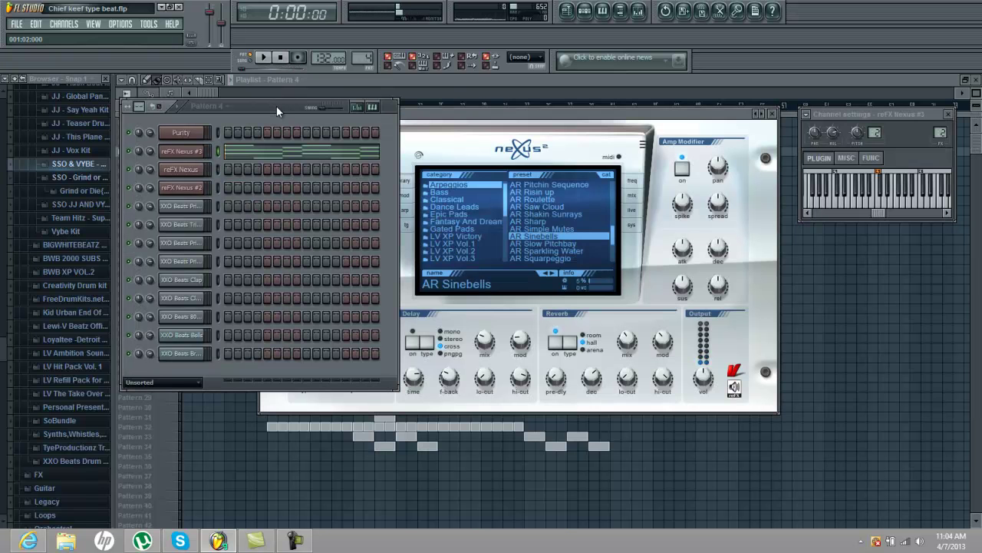
Step: Show the reFX Nexus #2 instrument of pattern 5 and play its notes in the piano roll
{"action": "key", "text": "Right"}
{"action": "left_click", "coordinate": [190, 190]}
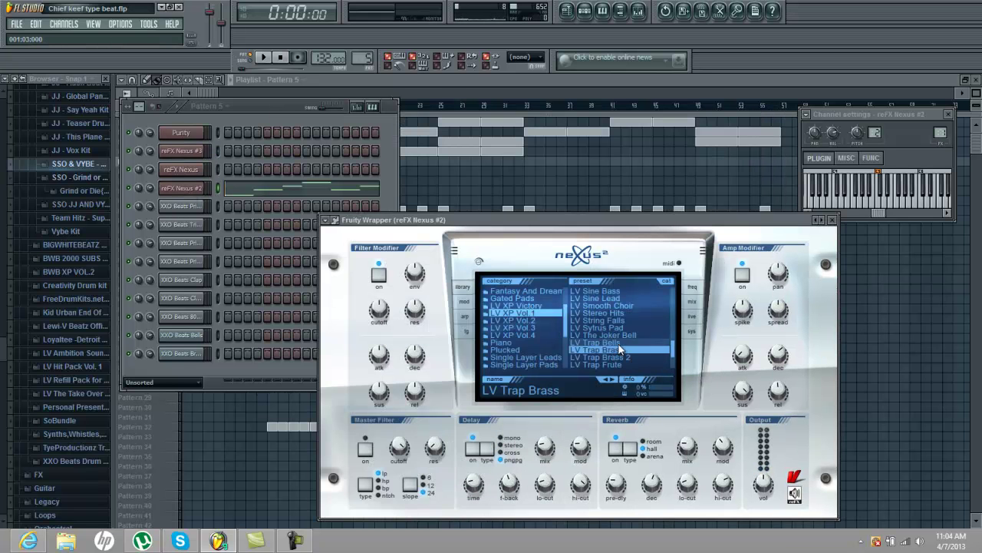
{"action": "left_click", "coordinate": [321, 193]}
{"action": "key", "text": "space"}
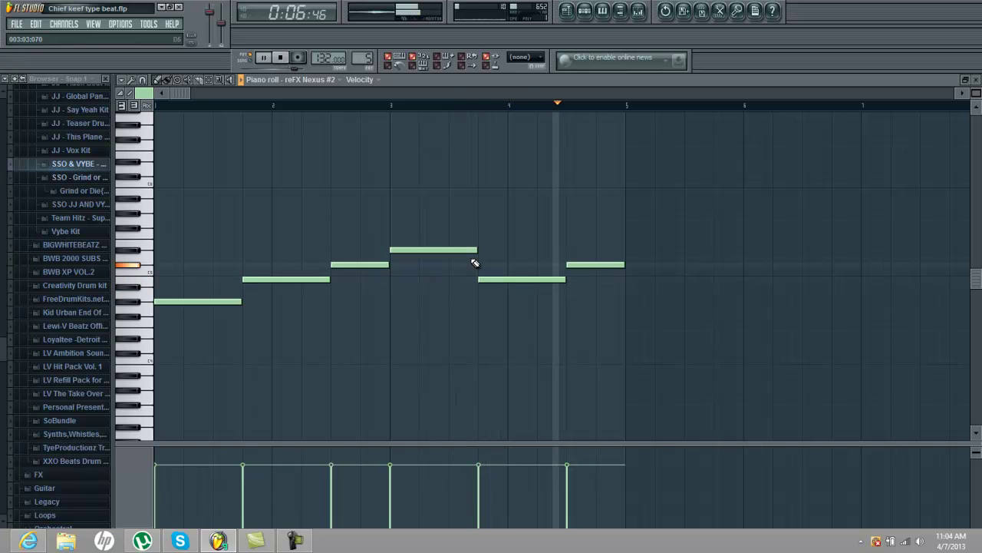
{"action": "key", "text": "space"}
{"action": "key", "text": "Escape"}
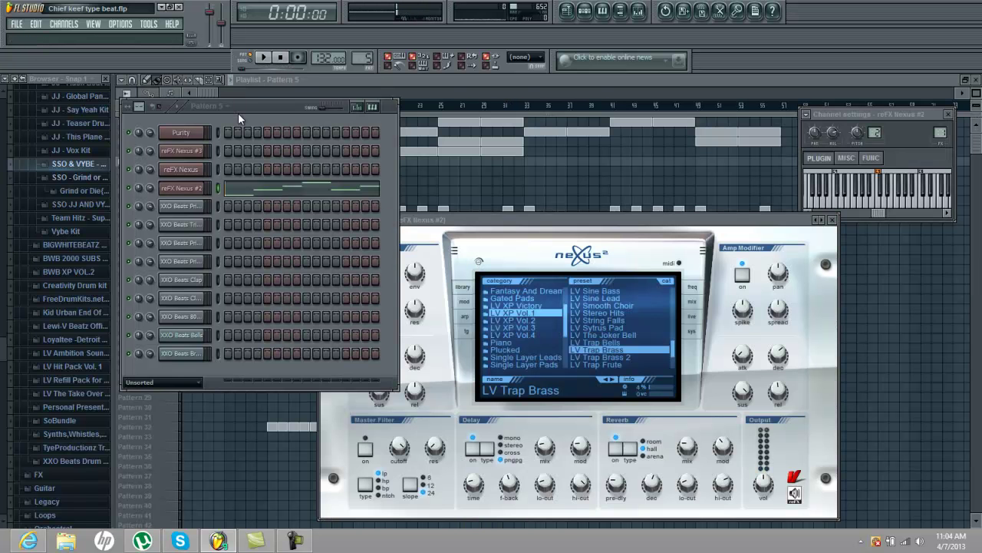
Step: Play the reFX Nexus #2 notes of pattern 6 in the piano roll, stopping and leaving it when done
{"action": "key", "text": "KP_Add"}
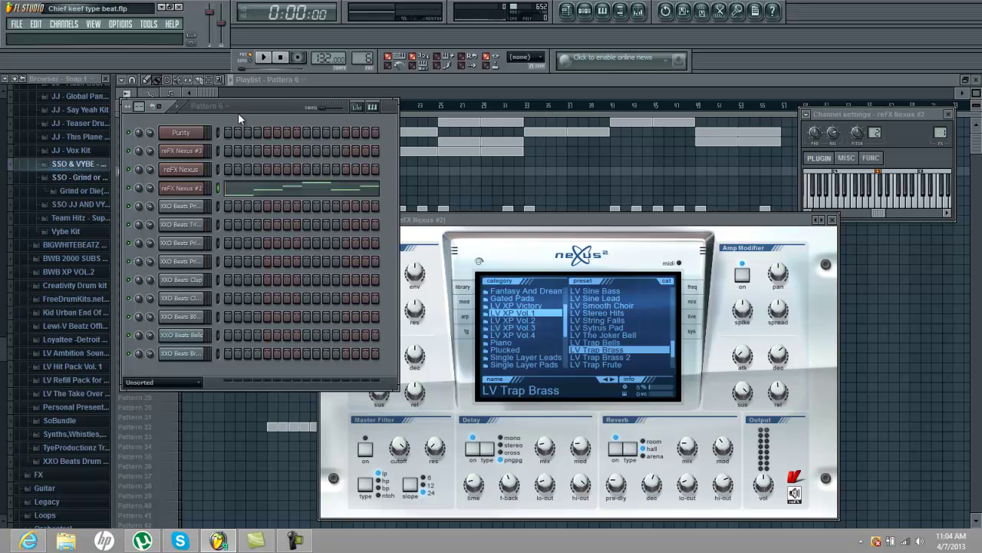
{"action": "left_click", "coordinate": [267, 192]}
{"action": "key", "text": "space"}
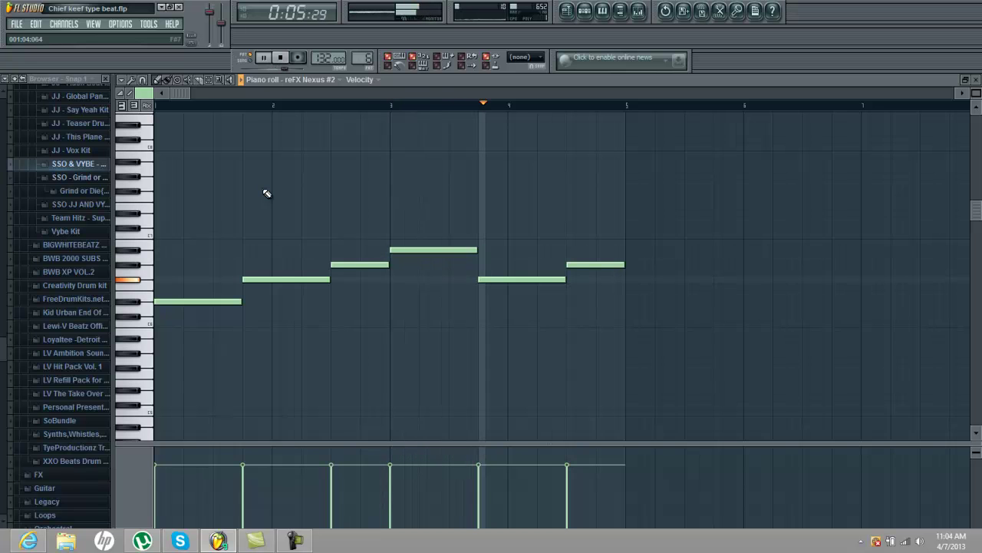
{"action": "key", "text": "space"}
{"action": "key", "text": "Escape"}
Step: Check the patterns up to 9, return to pattern 1 and play the full song in the unobstructed playlist
{"action": "key", "text": "plus"}
{"action": "key", "text": "plus"}
{"action": "key", "text": "plus"}
{"action": "key", "text": "plus"}
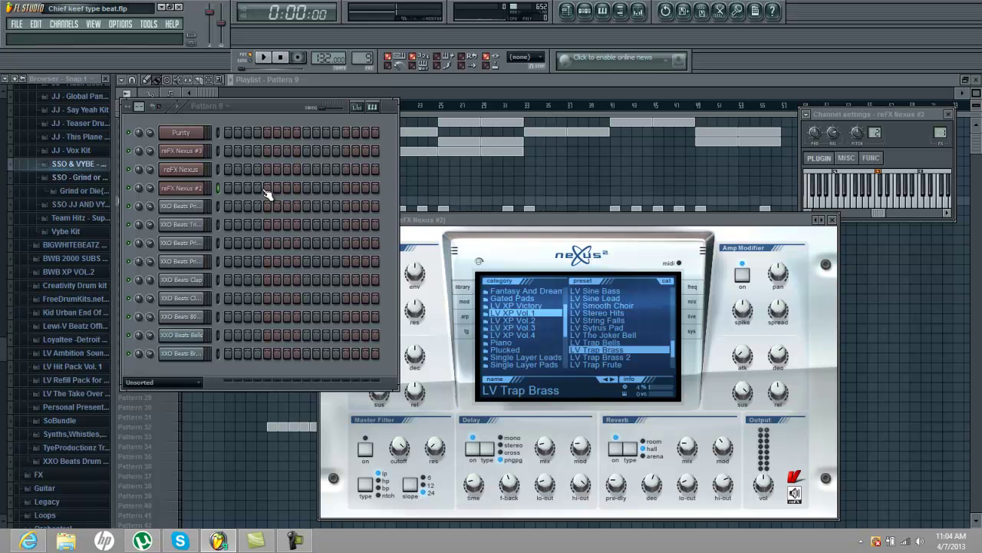
{"action": "key", "text": "1"}
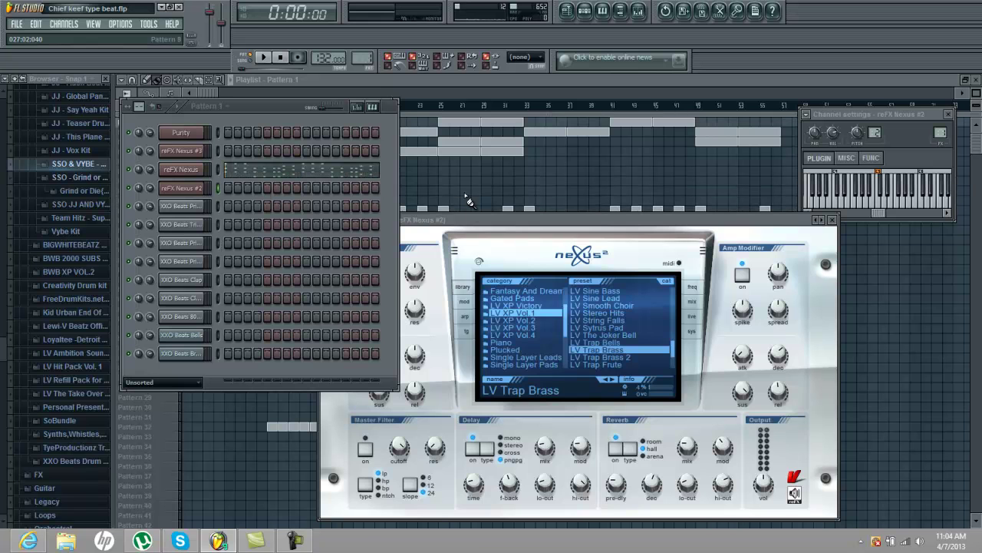
{"action": "key", "text": "F5"}
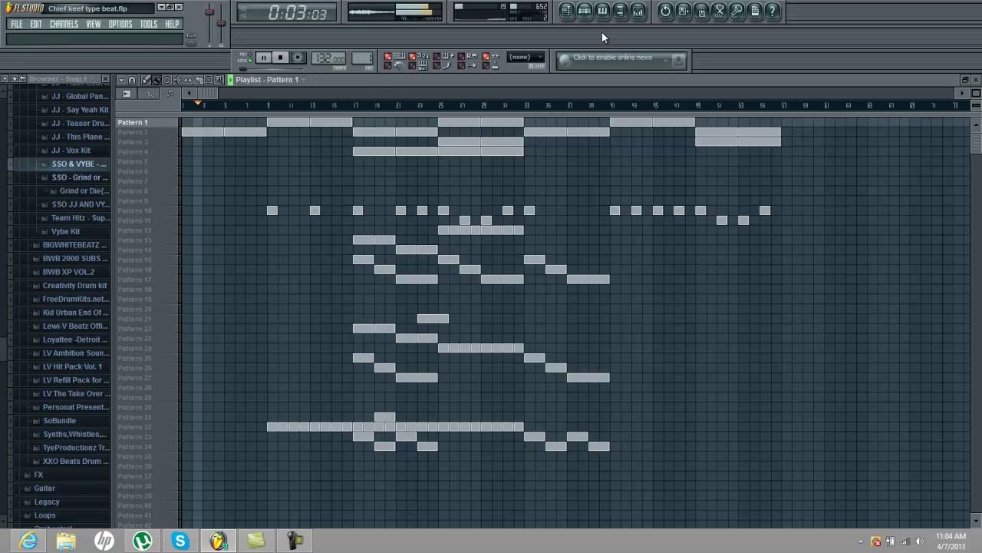
Step: Enlarge the playlist's audio and automation clip area and delete the Fruity Free Filter (Master) - Mix level automation clip
{"action": "left_click", "coordinate": [586, 19]}
{"action": "left_click_drag", "start_coordinate": [558, 115], "coordinate": [565, 355]}
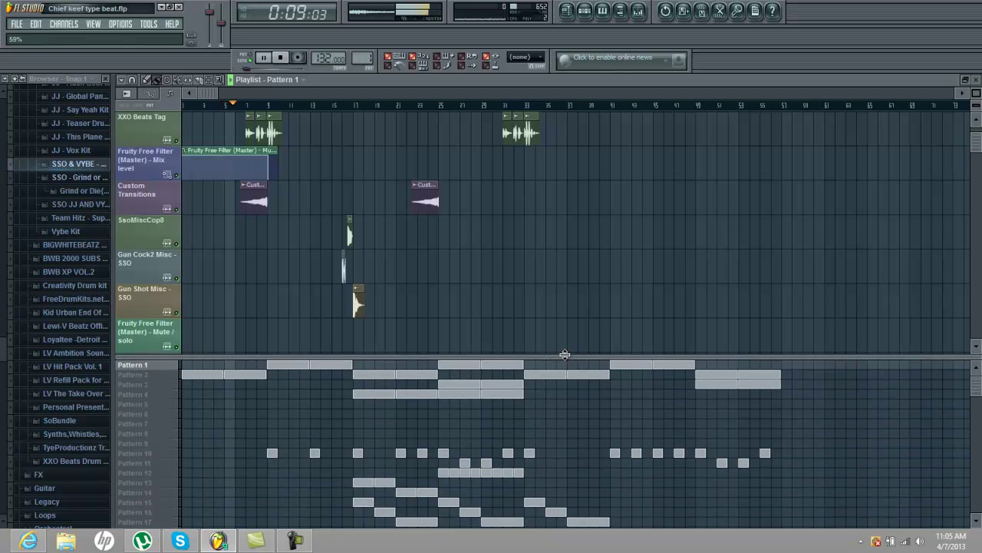
{"action": "right_click", "coordinate": [220, 152]}
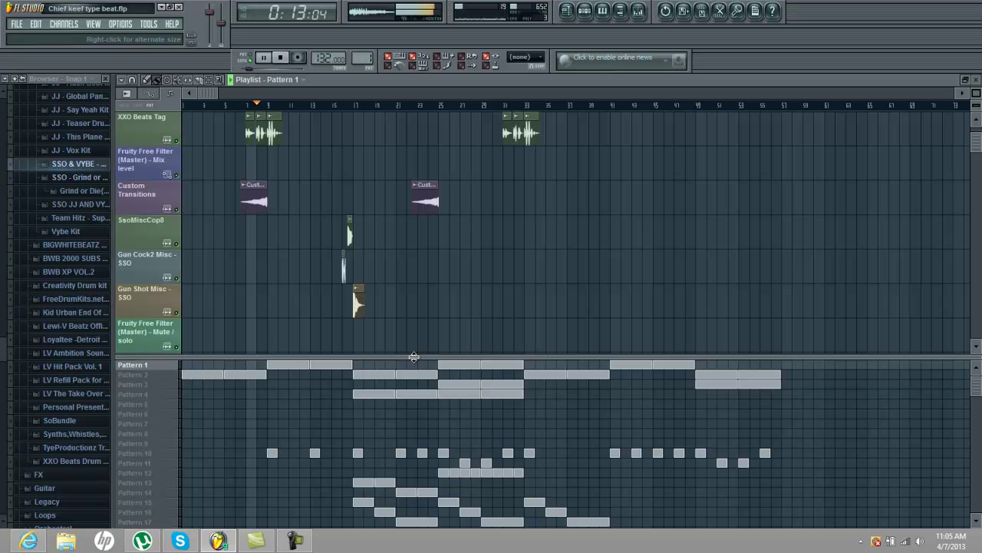
{"action": "left_click", "coordinate": [584, 13]}
{"action": "left_click", "coordinate": [584, 14]}
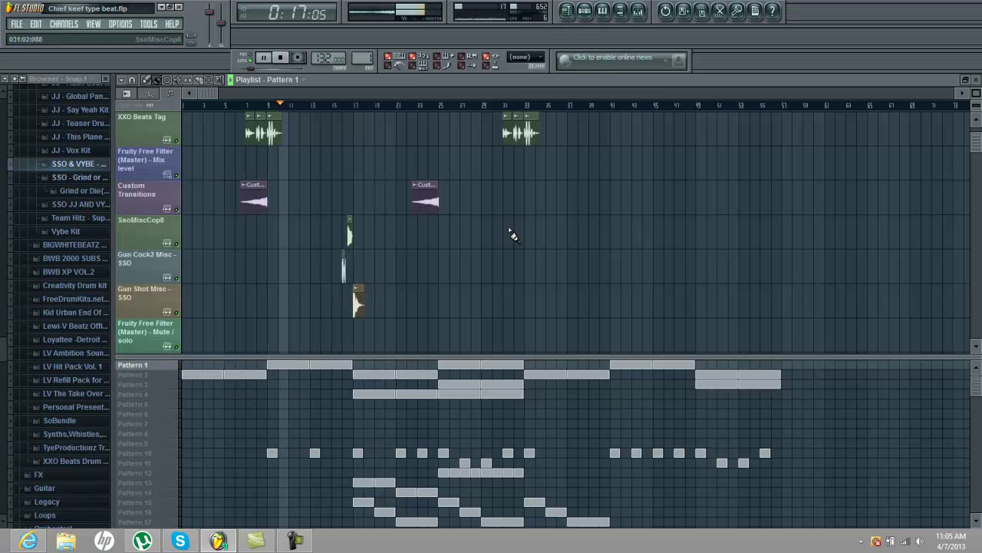
{"action": "left_click_drag", "start_coordinate": [498, 354], "coordinate": [499, 352]}
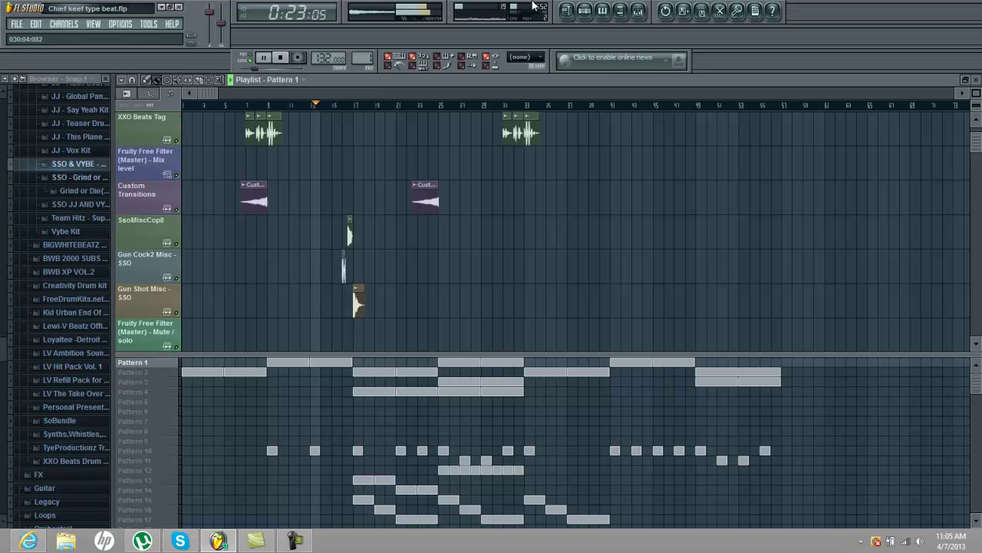
Step: Show the step sequencer during song playback and examine the reFX Nexus #3 notes of pattern 4 in the piano roll
{"action": "left_click", "coordinate": [589, 11]}
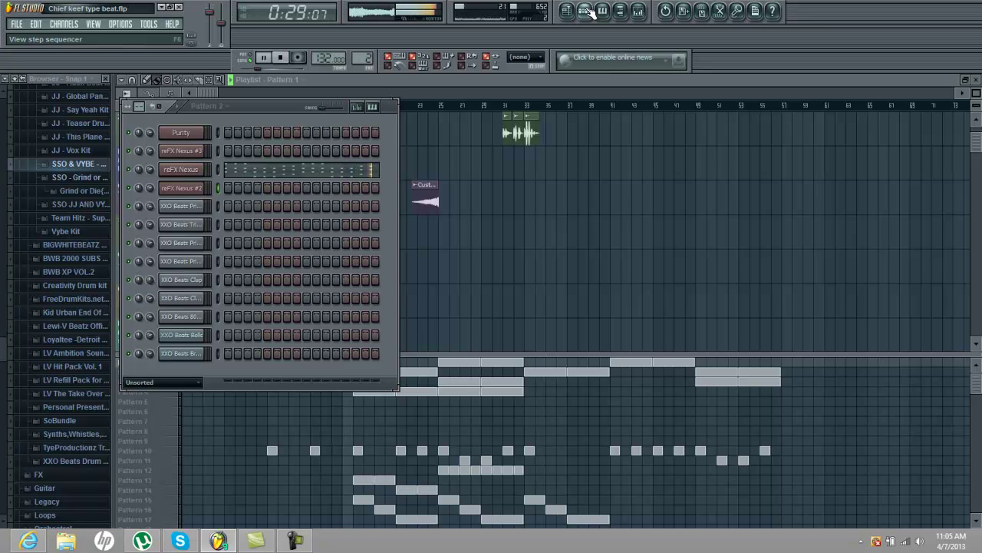
{"action": "key", "text": "Right"}
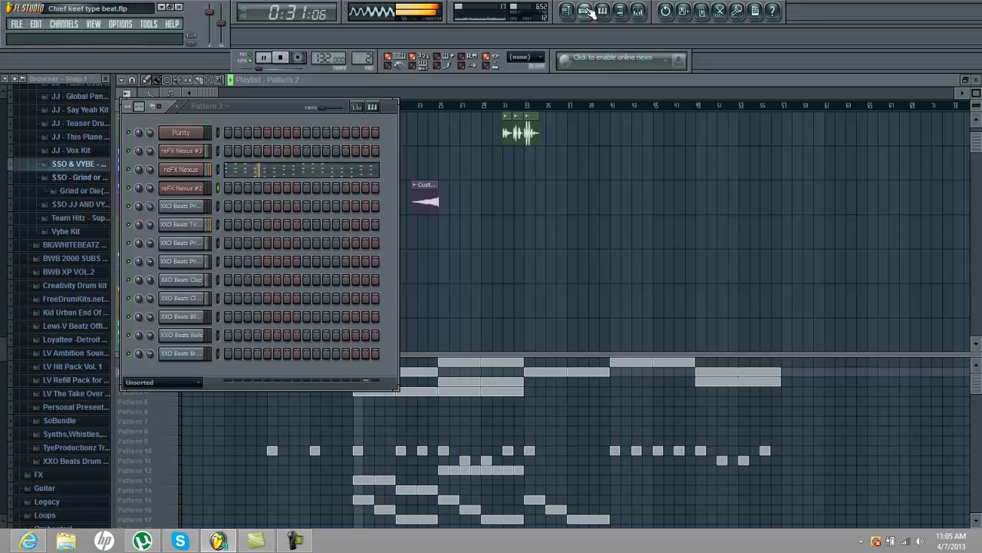
{"action": "key", "text": "Right"}
{"action": "key", "text": "Right"}
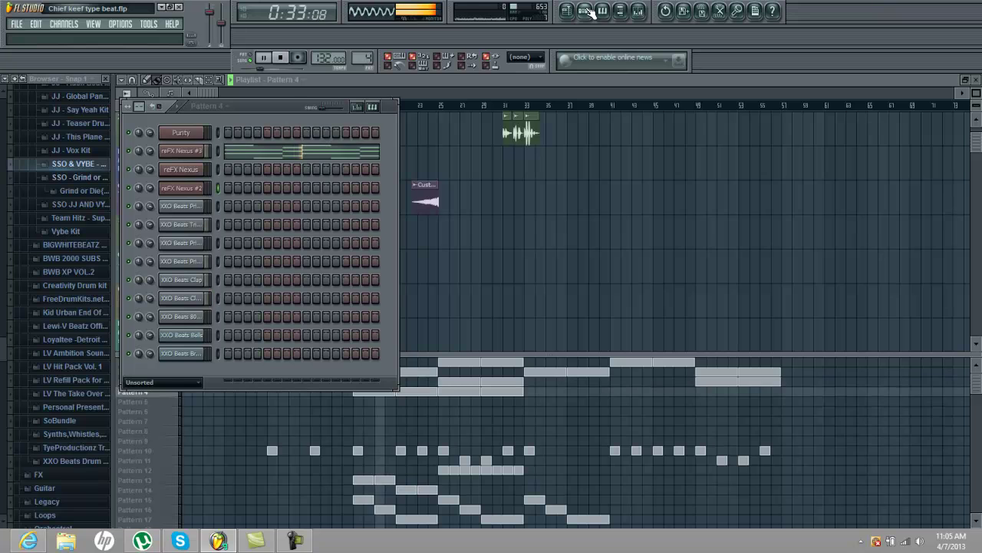
{"action": "left_click", "coordinate": [299, 154]}
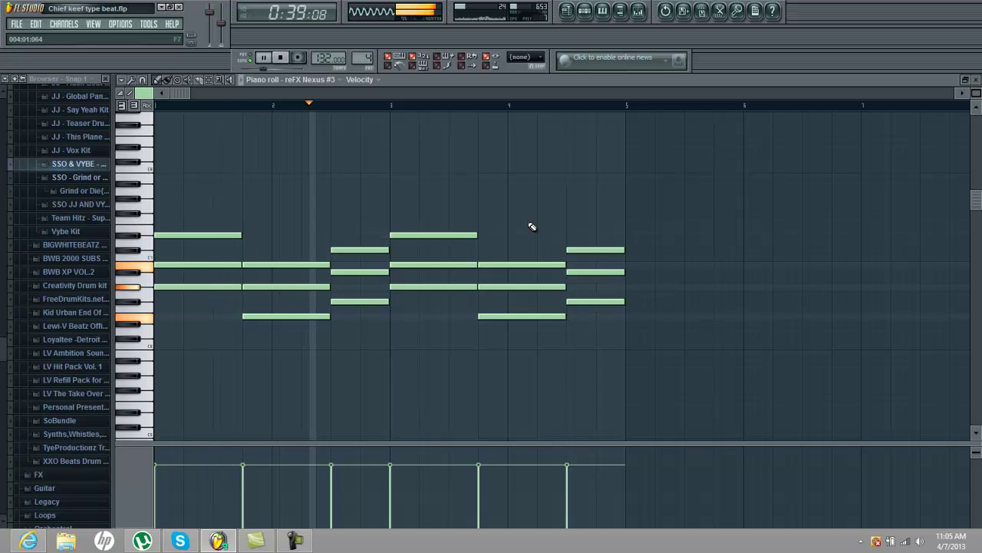
{"action": "key", "text": "F7"}
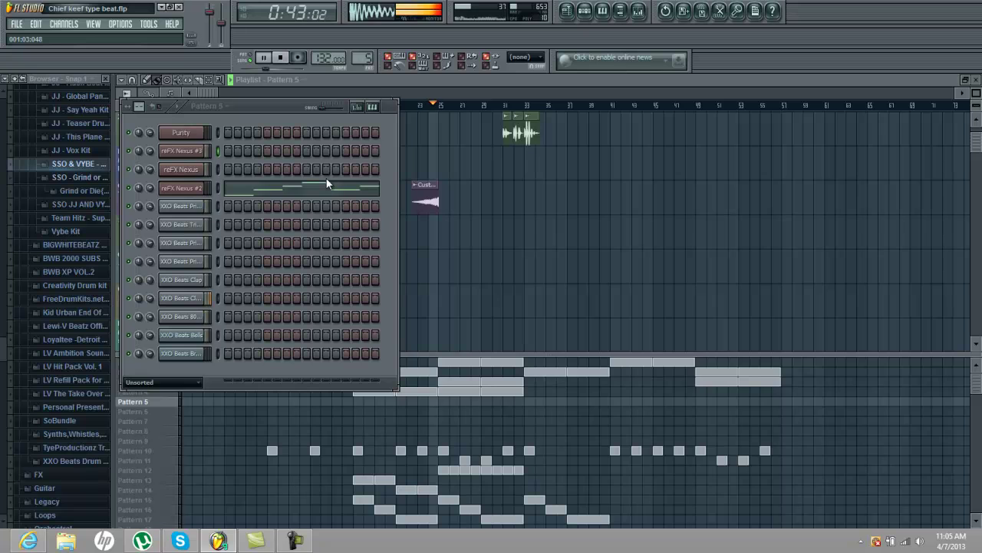
Step: Go back to pattern 3 and view its Purity notes in the piano roll while the song plays
{"action": "key", "text": "Left"}
{"action": "key", "text": "Left"}
{"action": "left_click", "coordinate": [321, 136]}
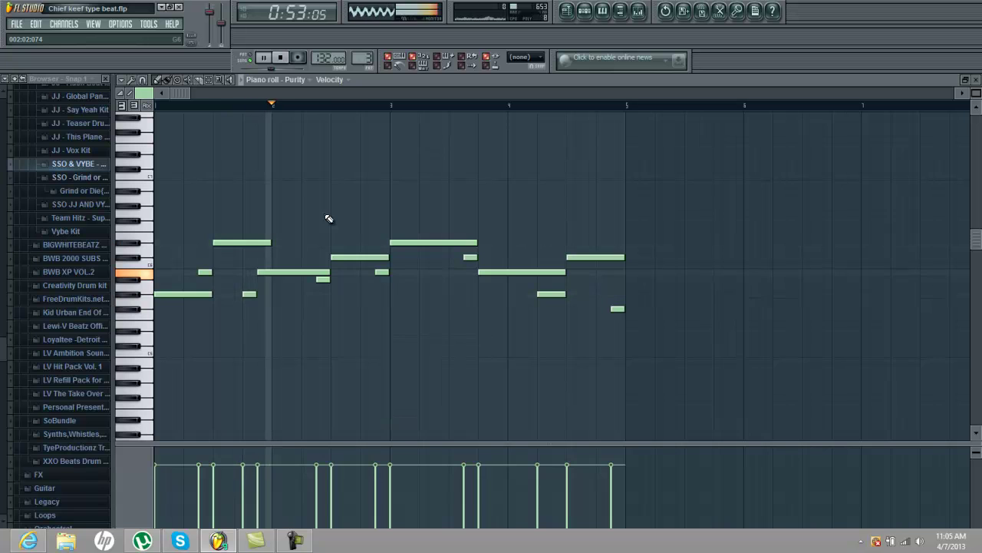
{"action": "key", "text": "Escape"}
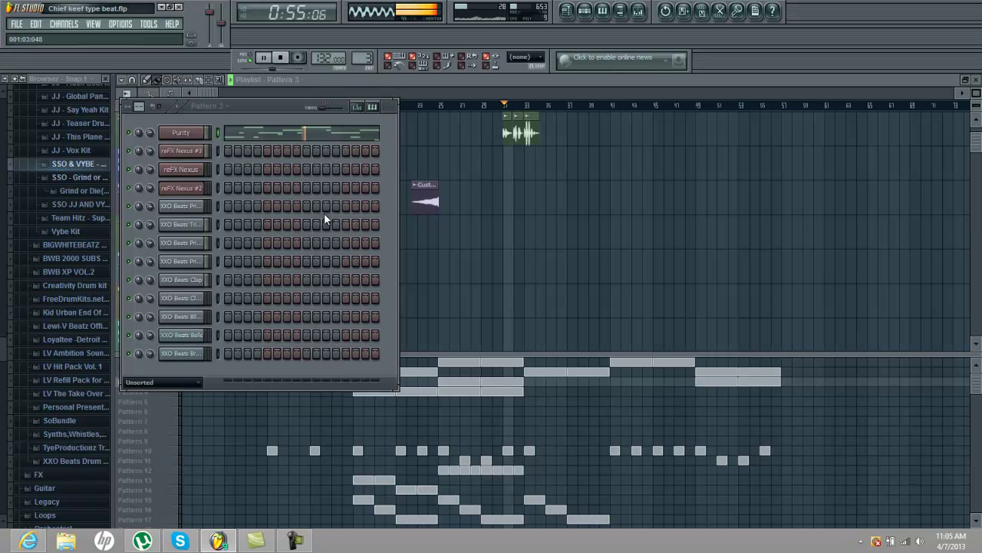
Step: Step through the patterns from 3 to 27 and view pattern 27's XXO Beats 808 Bump Kick notes in the piano roll
{"action": "key", "text": "KP_Add"}
{"action": "key", "text": "KP_Add"}
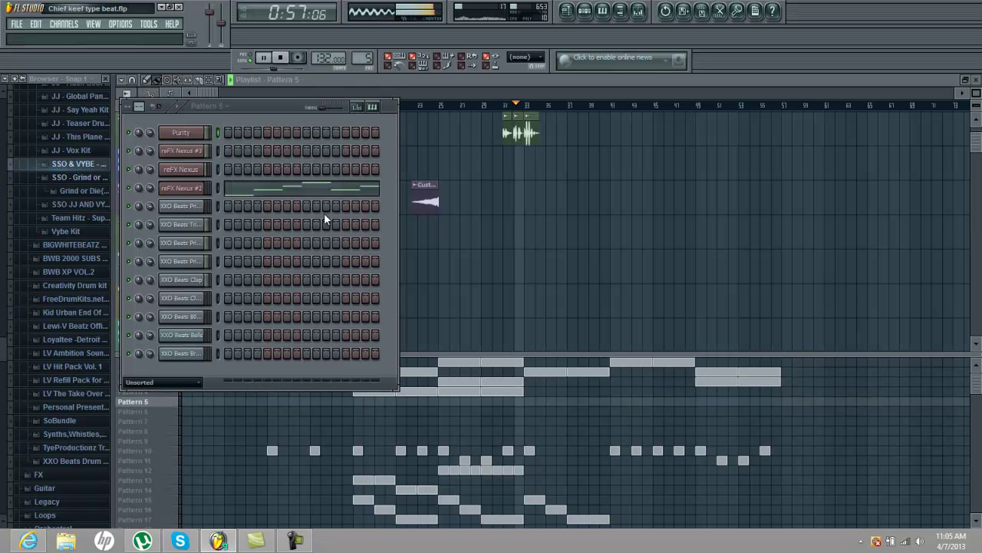
{"action": "key", "text": "KP_Add"}
{"action": "key", "text": "KP_Add"}
{"action": "key", "text": "KP_Add"}
{"action": "key", "text": "KP_Add"}
{"action": "key", "text": "KP_Add"}
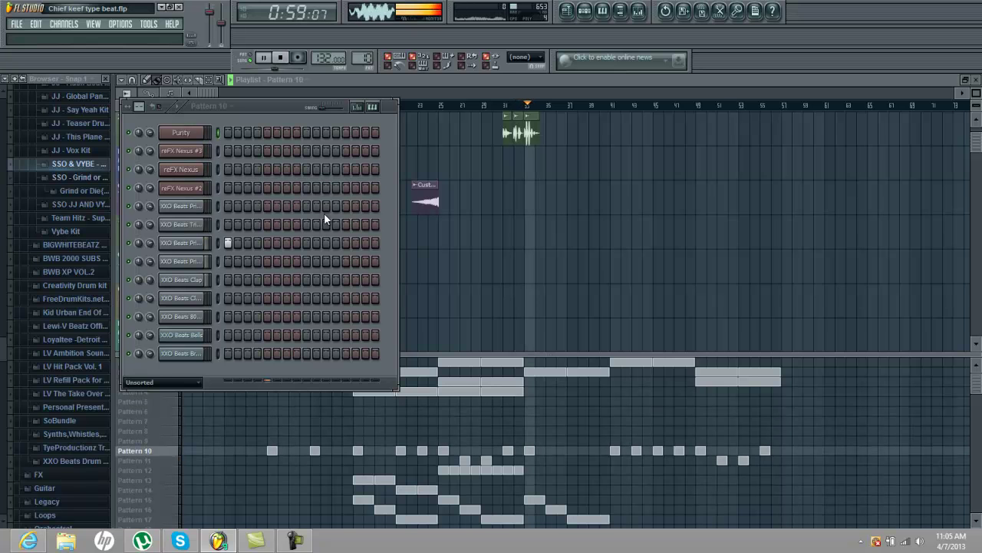
{"action": "key", "text": "KP_Add"}
{"action": "key", "text": "KP_Add"}
{"action": "key", "text": "KP_Add"}
{"action": "key", "text": "KP_Add"}
{"action": "key", "text": "KP_Add"}
{"action": "key", "text": "KP_Add"}
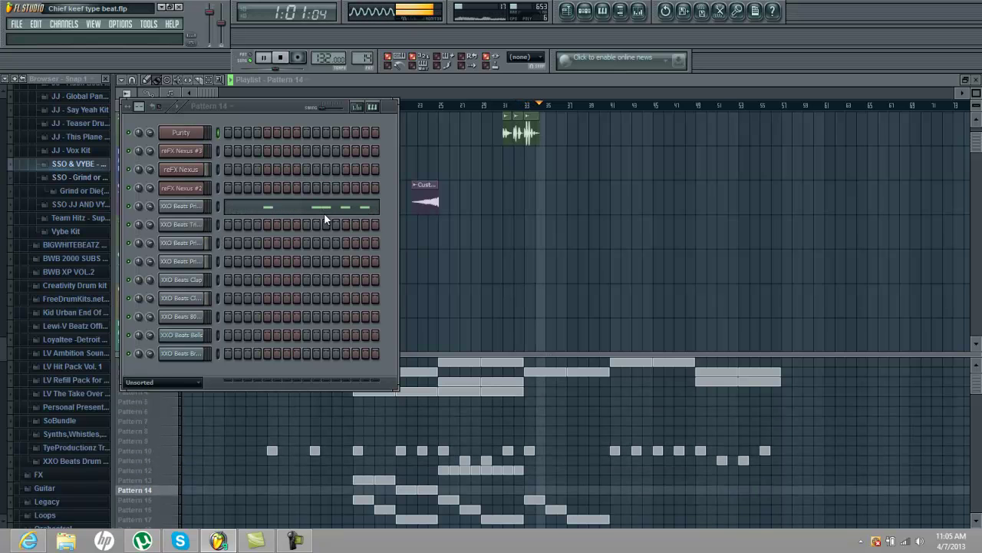
{"action": "key", "text": "KP_Add"}
{"action": "key", "text": "KP_Add"}
{"action": "key", "text": "KP_Add"}
{"action": "key", "text": "KP_Add"}
{"action": "key", "text": "KP_Add"}
{"action": "key", "text": "KP_Add"}
{"action": "key", "text": "KP_Add"}
{"action": "key", "text": "KP_Add"}
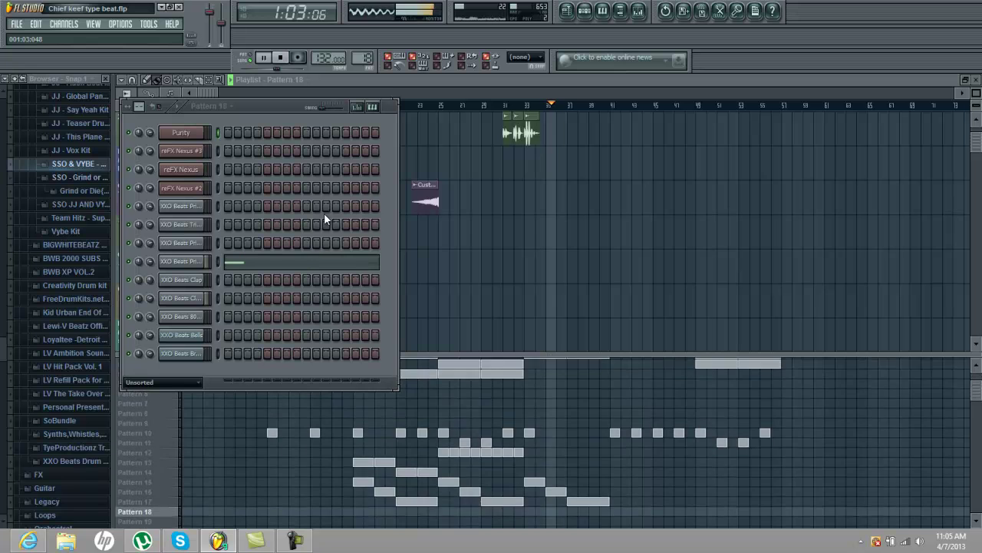
{"action": "key", "text": "KP_Add"}
{"action": "key", "text": "KP_Add"}
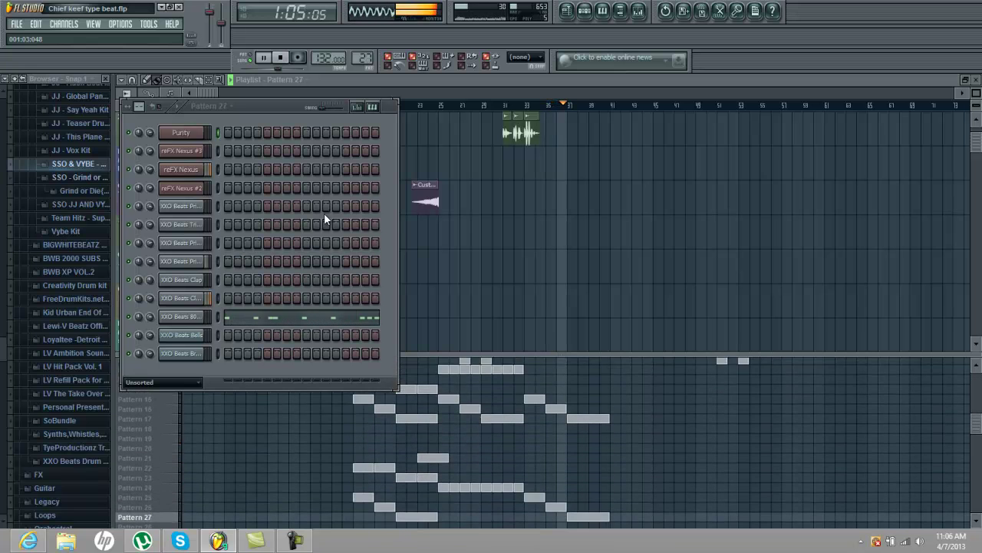
{"action": "key", "text": "KP_Add"}
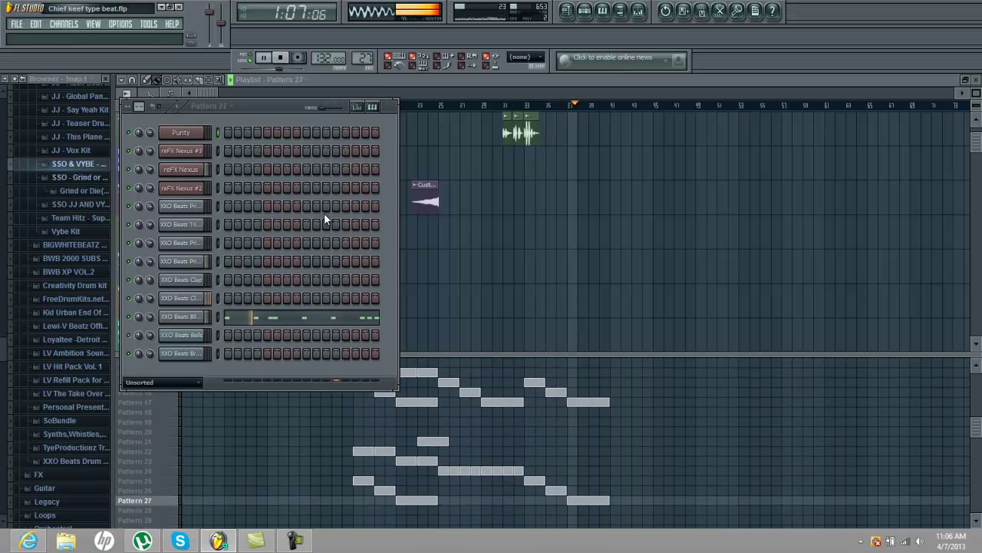
{"action": "left_click", "coordinate": [255, 317]}
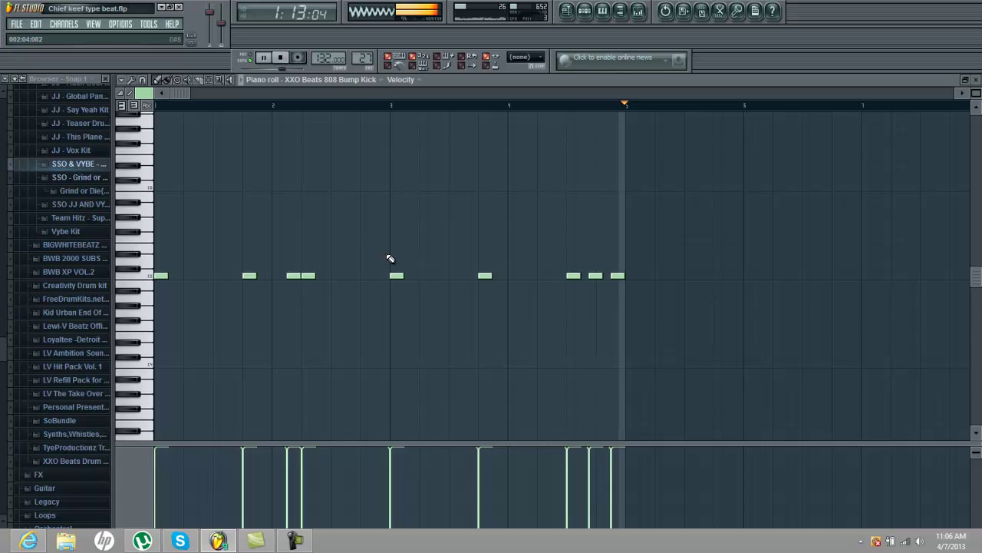
Step: Leave the 808 Bump Kick notes and browse the remaining drum patterns, ending on pattern 34
{"action": "key", "text": "Escape"}
{"action": "key", "text": "KP_Add"}
{"action": "key", "text": "KP_Add"}
{"action": "key", "text": "KP_Add"}
{"action": "key", "text": "KP_Add"}
{"action": "key", "text": "KP_Add"}
{"action": "key", "text": "KP_Add"}
{"action": "key", "text": "KP_Add"}
{"action": "key", "text": "KP_Add"}
{"action": "key", "text": "KP_Subtract"}
{"action": "key", "text": "KP_Subtract"}
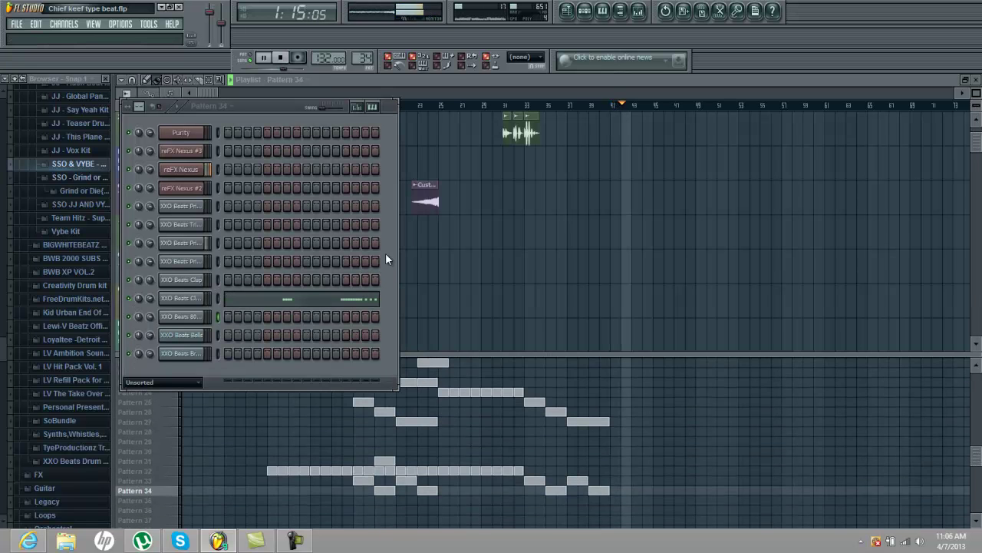
Step: View pattern 33's XXO Beats Closed Hat notes in the piano roll, and return to the first patterns in the playlist
{"action": "left_click", "coordinate": [194, 299]}
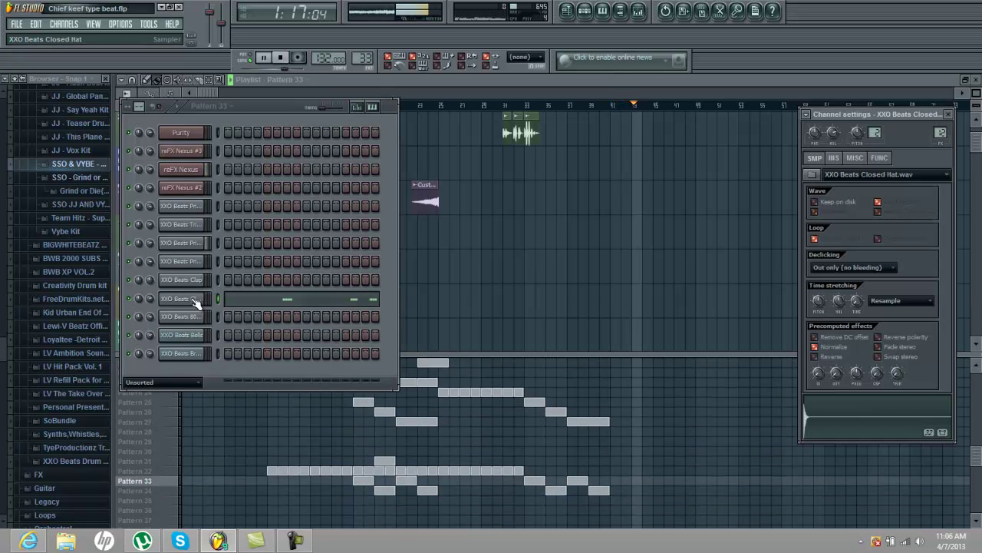
{"action": "left_click", "coordinate": [288, 303]}
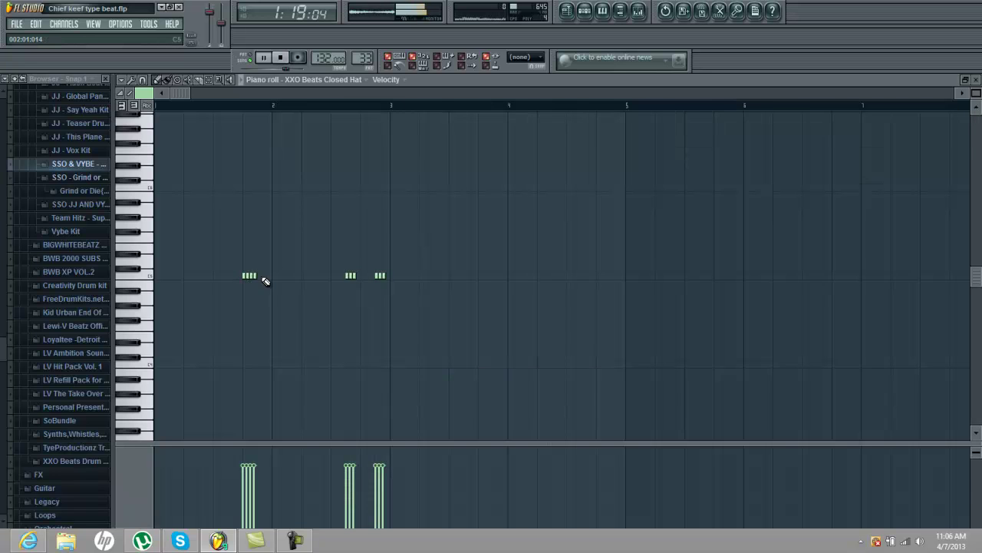
{"action": "key", "text": "Escape"}
{"action": "left_click", "coordinate": [626, 429]}
{"action": "scroll", "coordinate": [965, 469], "scroll_direction": "up", "scroll_amount": 10}
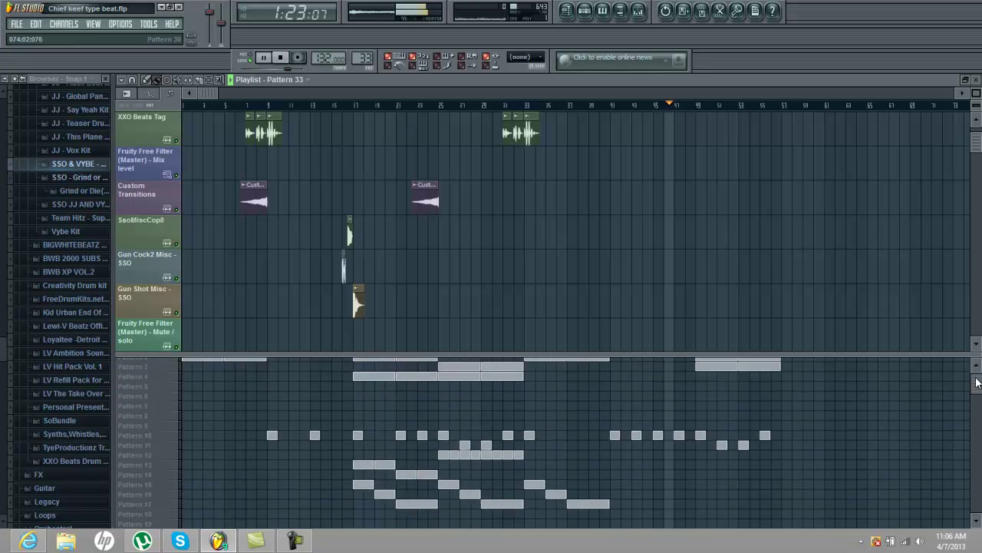
Step: Create an automation clip for the master volume in the playlist
{"action": "right_click", "coordinate": [218, 20]}
{"action": "left_click", "coordinate": [230, 89]}
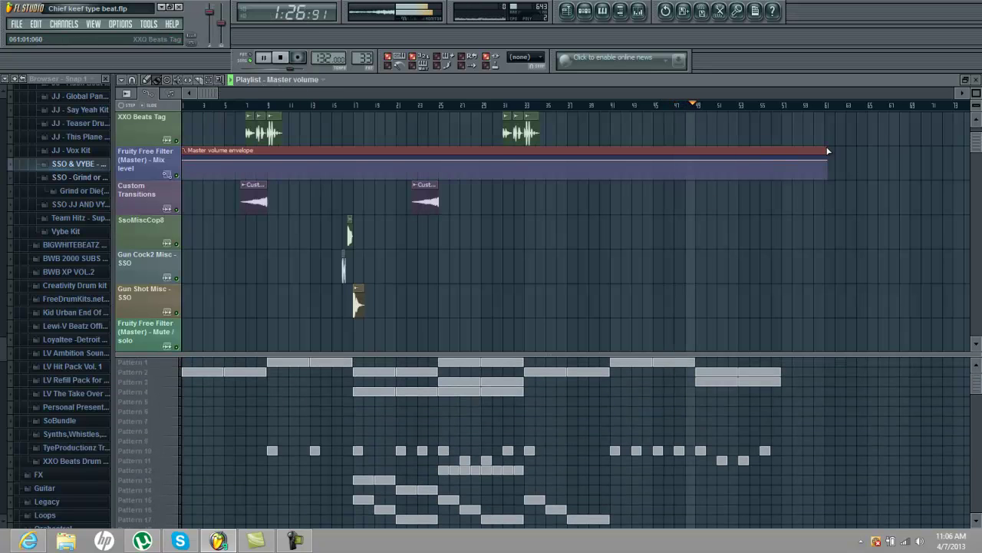
Step: Shorten the master volume envelope to end at about bar 57 and fade it down to zero from about bar 53
{"action": "left_click_drag", "start_coordinate": [813, 158], "coordinate": [788, 164]}
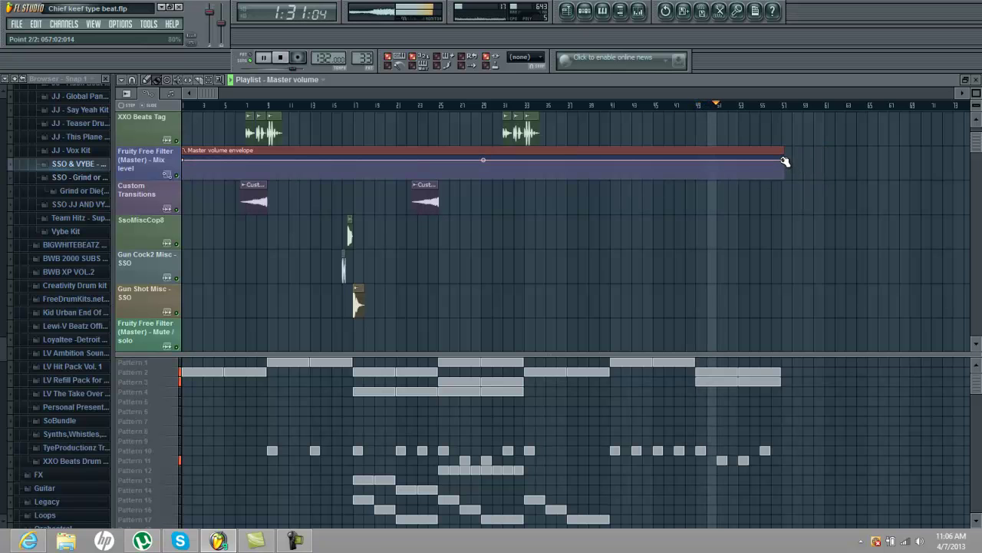
{"action": "right_click", "coordinate": [738, 160]}
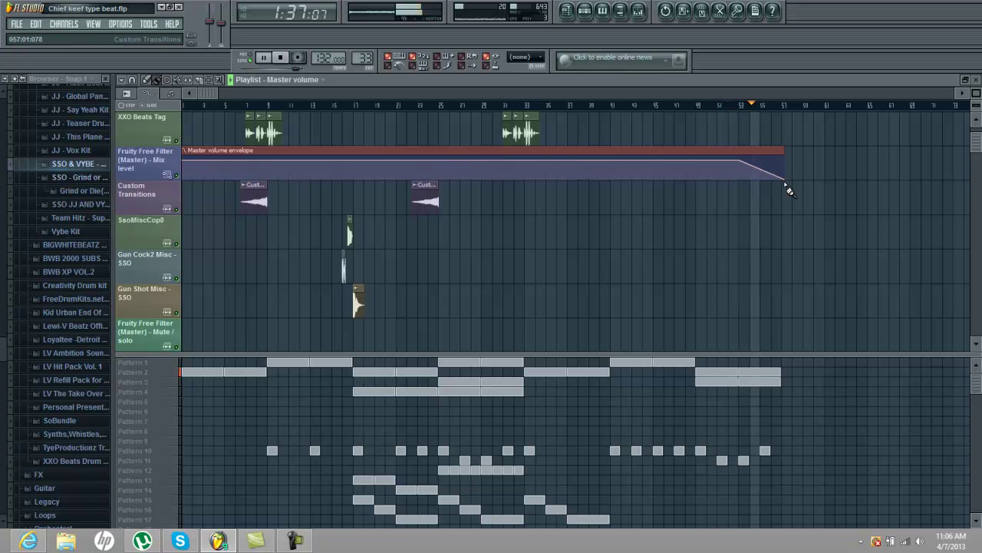
{"action": "left_click", "coordinate": [293, 542]}
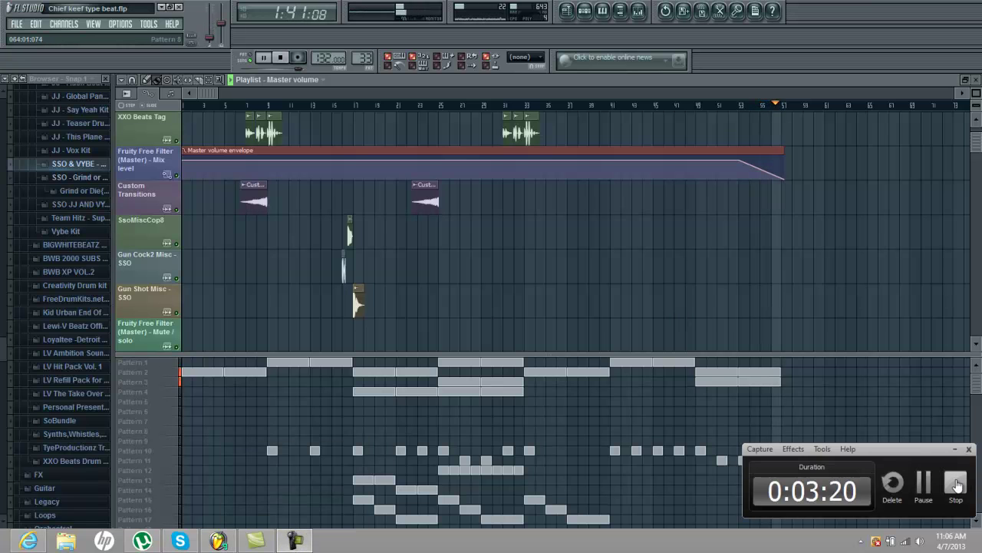